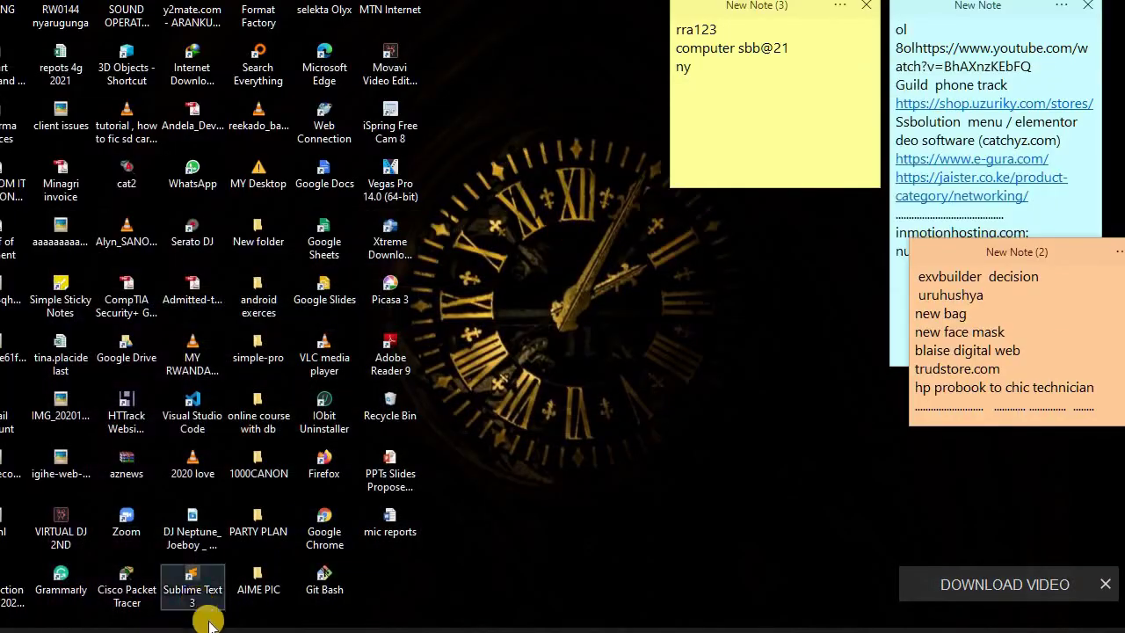
- Load the wireless_basic settings page at 192.168.0.62 in Chrome
{"action": "left_click", "coordinate": [209, 626]}
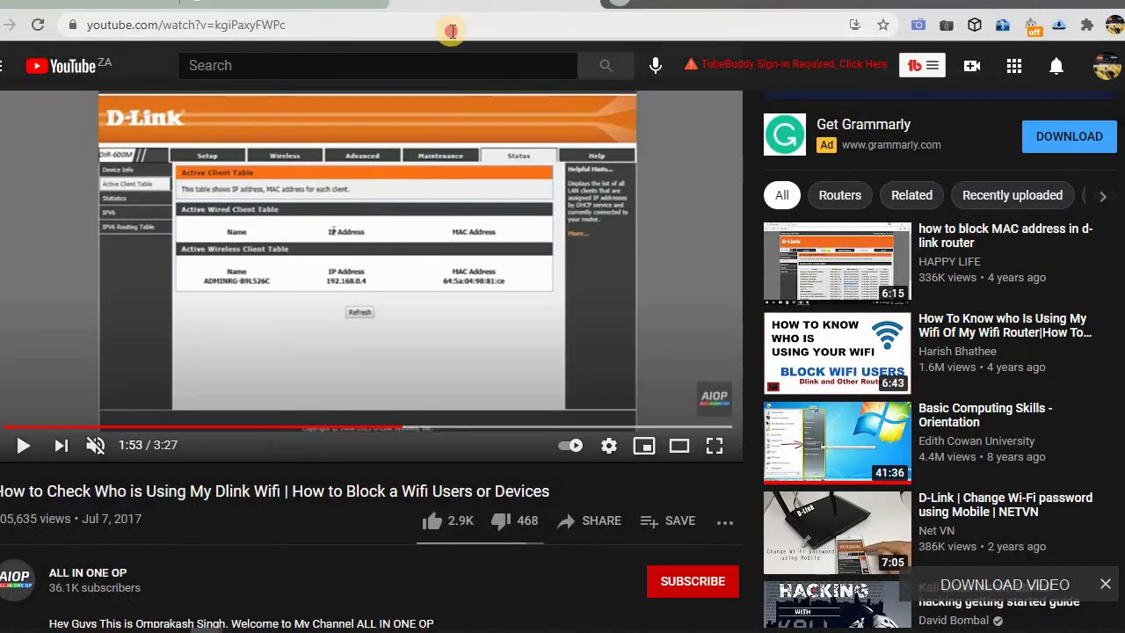
{"action": "left_click", "coordinate": [452, 26]}
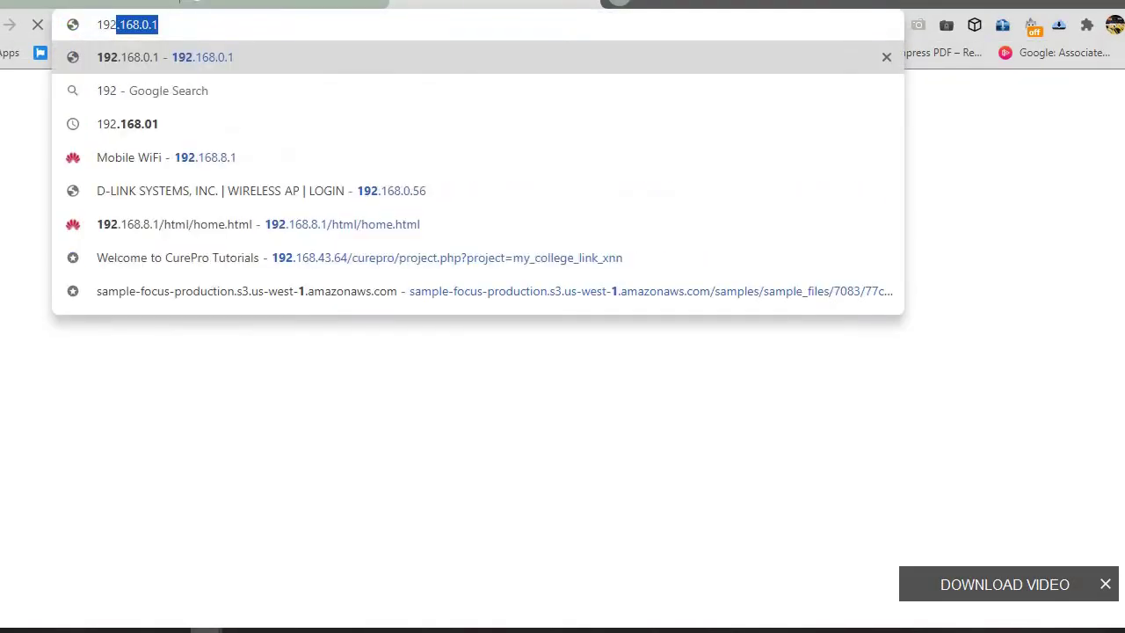
{"action": "type", "text": ".168.0."}
{"action": "key", "text": "BackSpace"}
{"action": "key", "text": "BackSpace"}
{"action": "key", "text": "BackSpace"}
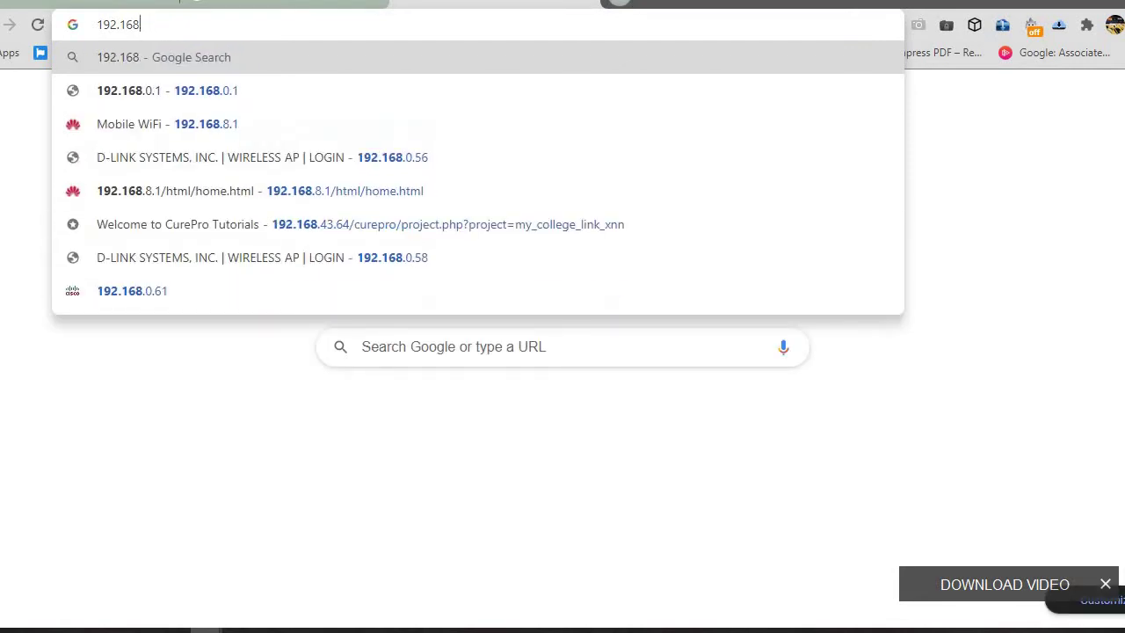
{"action": "key", "text": "BackSpace"}
{"action": "key", "text": "BackSpace"}
{"action": "key", "text": "BackSpace"}
{"action": "key", "text": "BackSpace"}
{"action": "key", "text": "BackSpace"}
{"action": "key", "text": "BackSpace"}
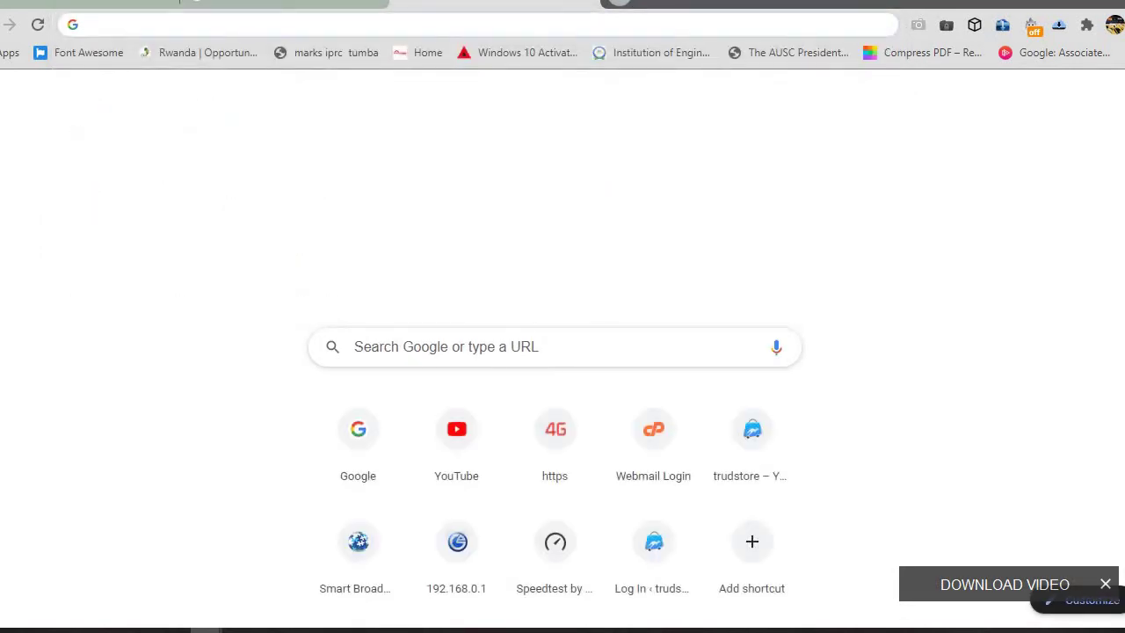
{"action": "type", "text": "http://192.168.0.62/cgi-bin/webproc?getpage=html/index.html&var:menu=setup&var:page=wireless_basic"}
{"action": "key", "text": "Return"}
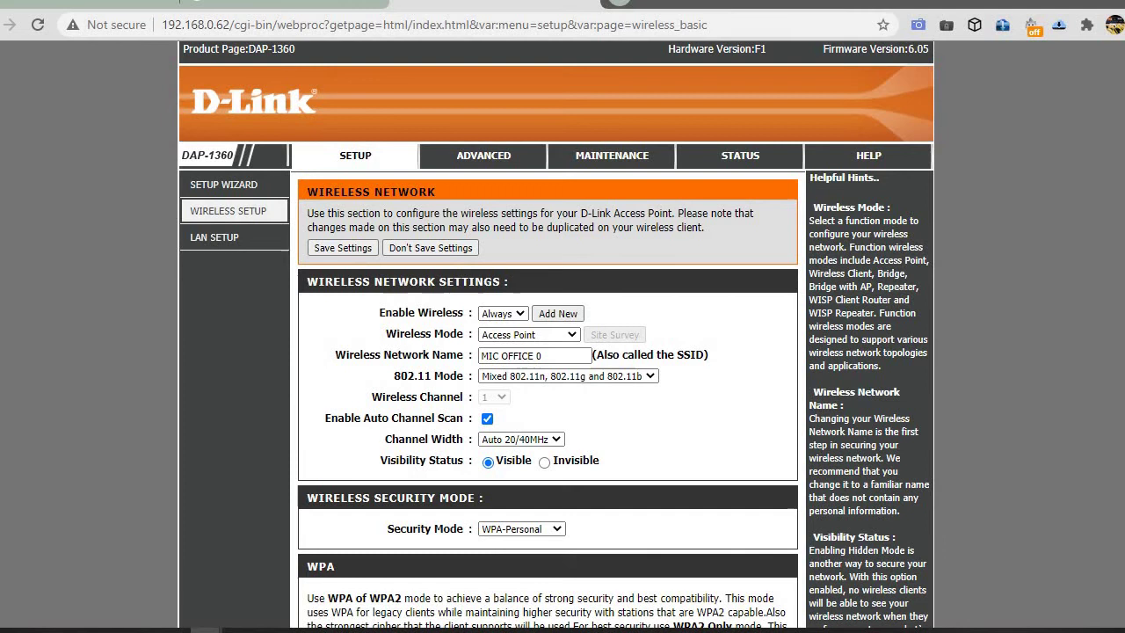
{"action": "scroll", "coordinate": [1097, 129], "scroll_direction": "down", "scroll_amount": 2}
{"action": "scroll", "coordinate": [1097, 129], "scroll_direction": "up", "scroll_amount": 2}
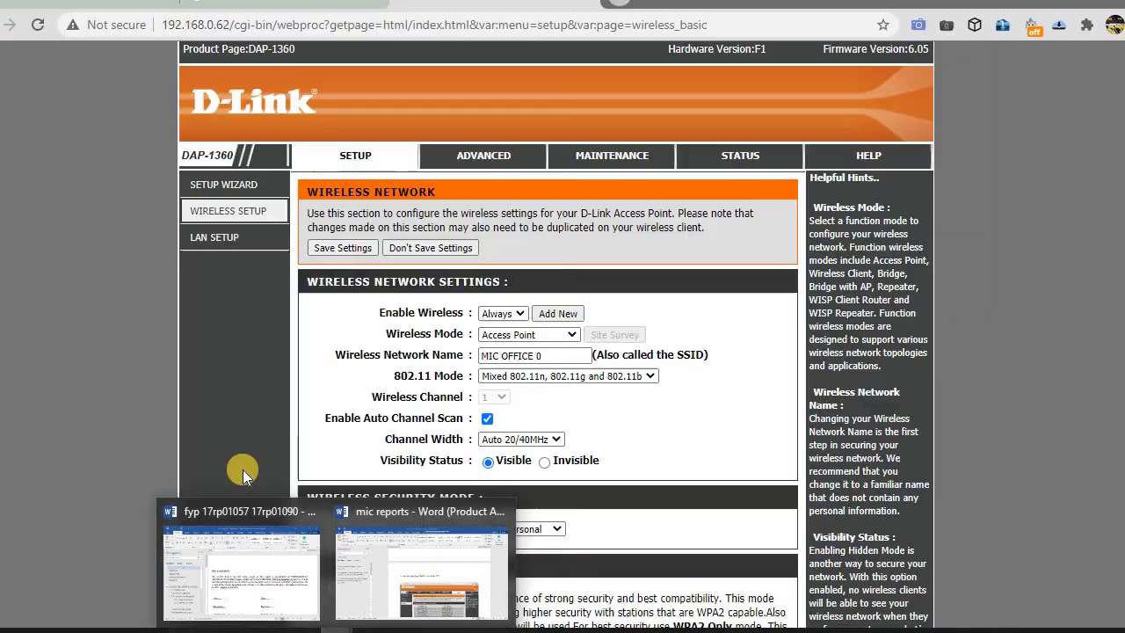
{"action": "left_click", "coordinate": [612, 155]}
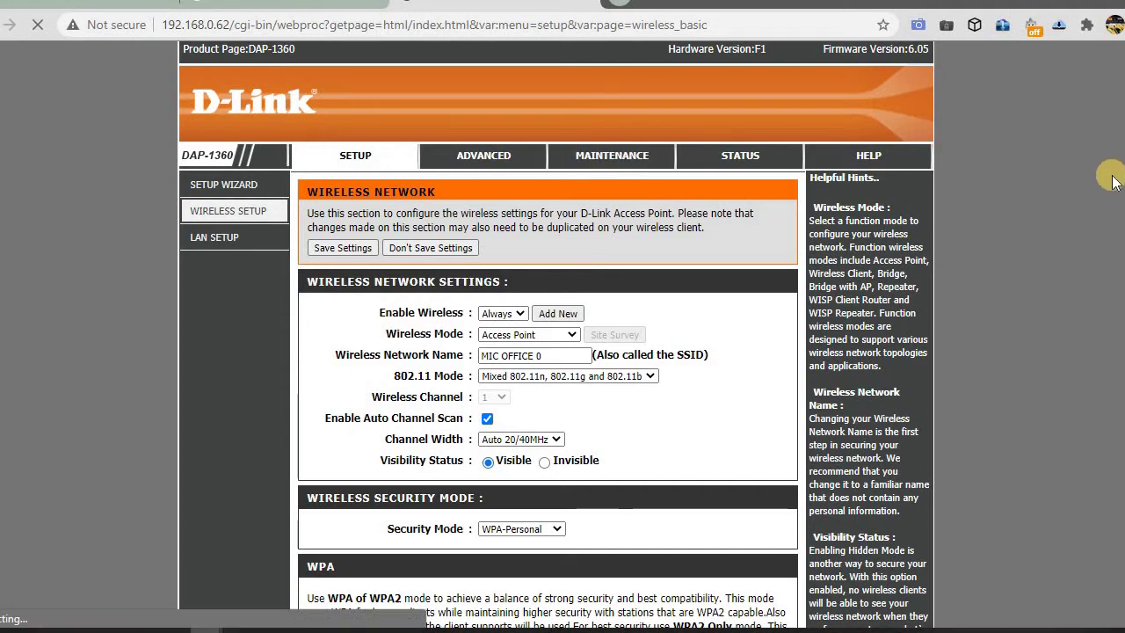
{"action": "scroll", "coordinate": [1099, 176], "scroll_direction": "down", "scroll_amount": 1}
{"action": "scroll", "coordinate": [552, 346], "scroll_direction": "down", "scroll_amount": 4}
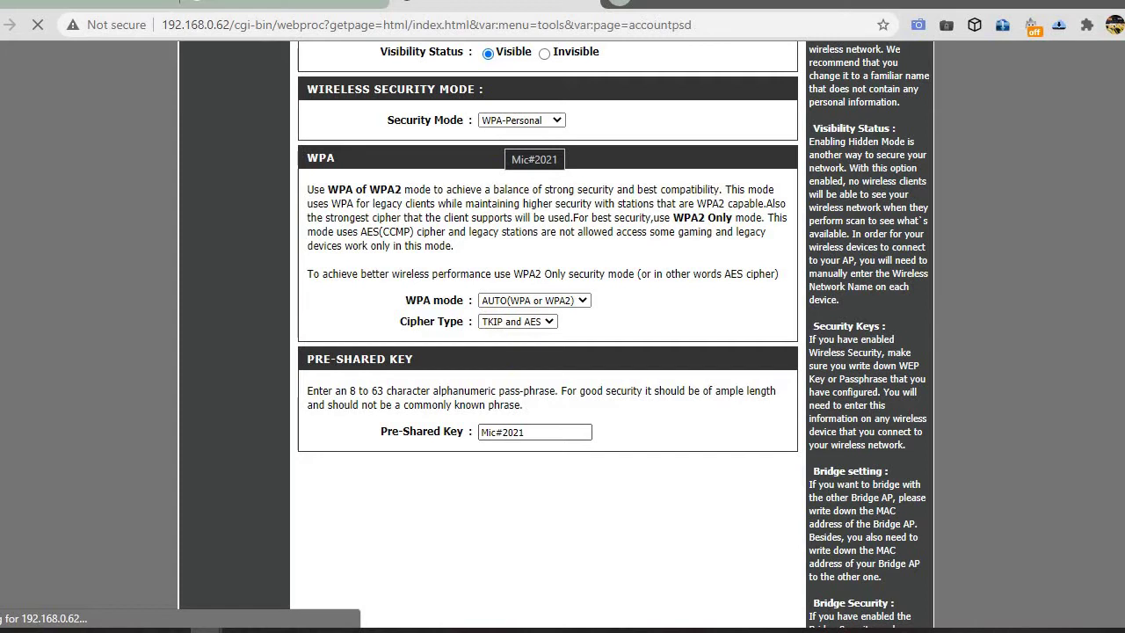
{"action": "scroll", "coordinate": [552, 347], "scroll_direction": "up", "scroll_amount": 3}
{"action": "scroll", "coordinate": [552, 347], "scroll_direction": "up", "scroll_amount": 3}
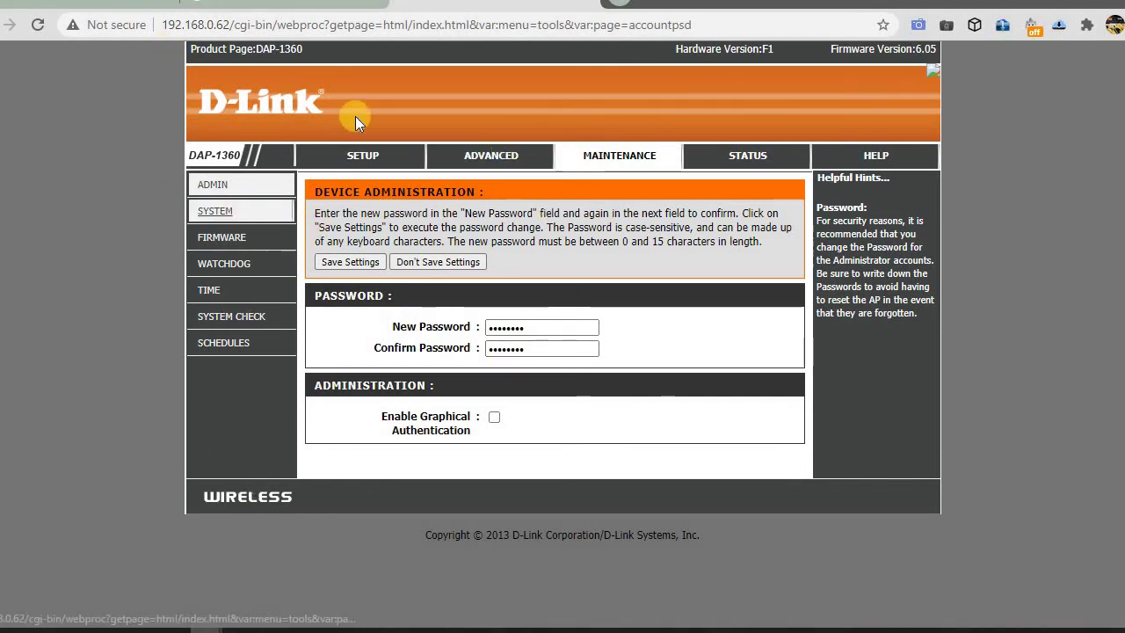
- Save the new administrator password with Save Settings
{"action": "left_click", "coordinate": [721, 158]}
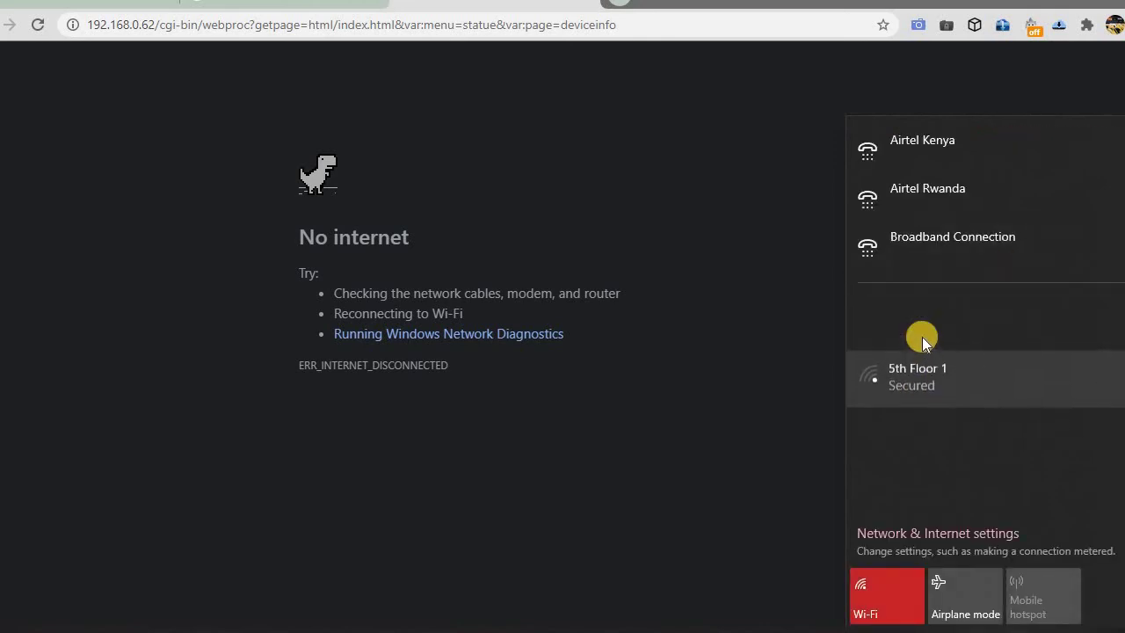
- Try connecting the laptop to 5th Floor 1, then close the Wi-Fi list
{"action": "left_click", "coordinate": [922, 336]}
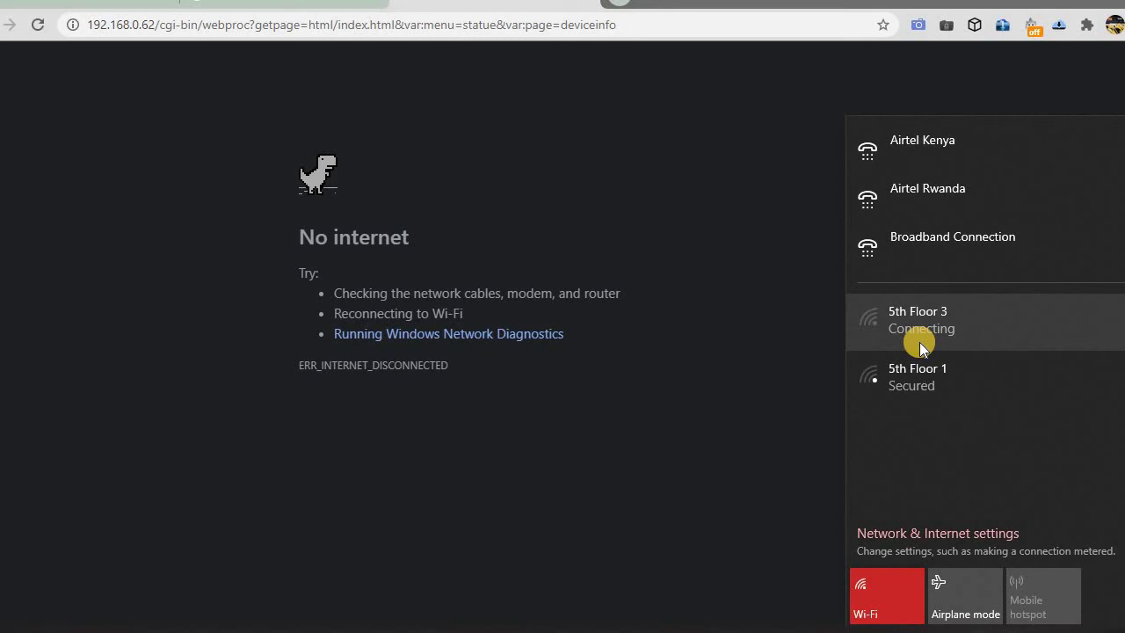
{"action": "left_click", "coordinate": [909, 374]}
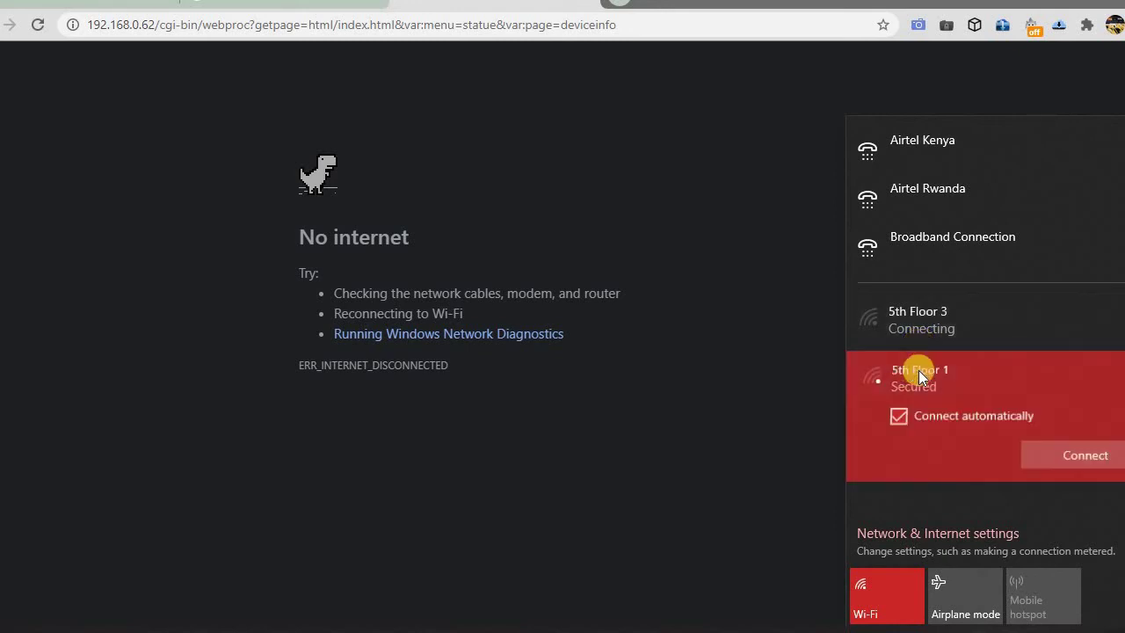
{"action": "left_click", "coordinate": [1077, 454]}
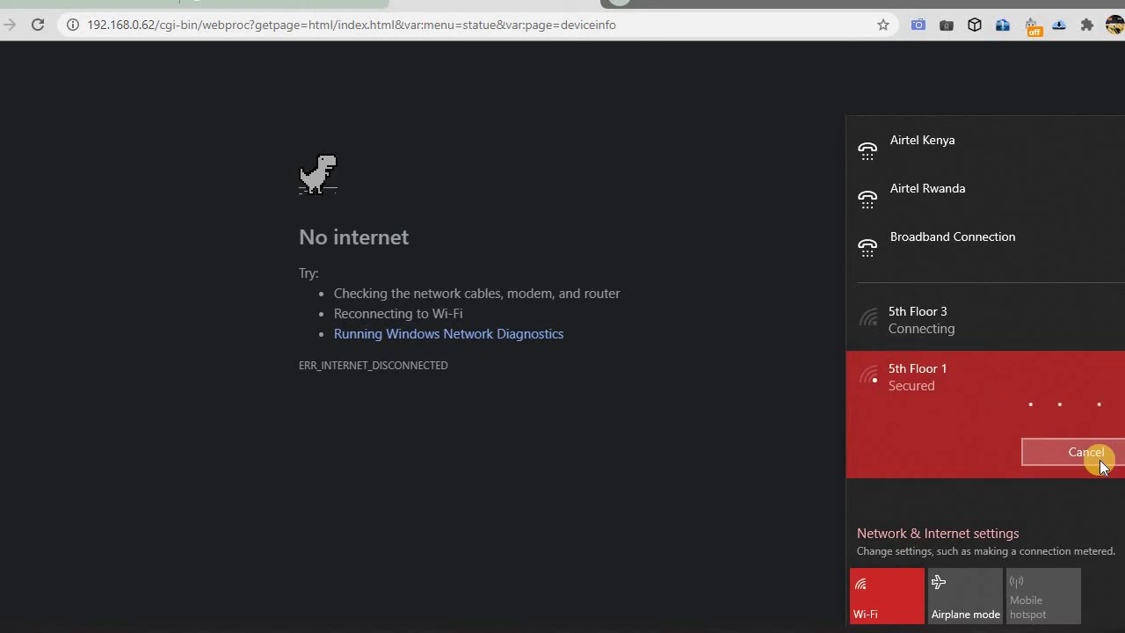
{"action": "left_click", "coordinate": [723, 380]}
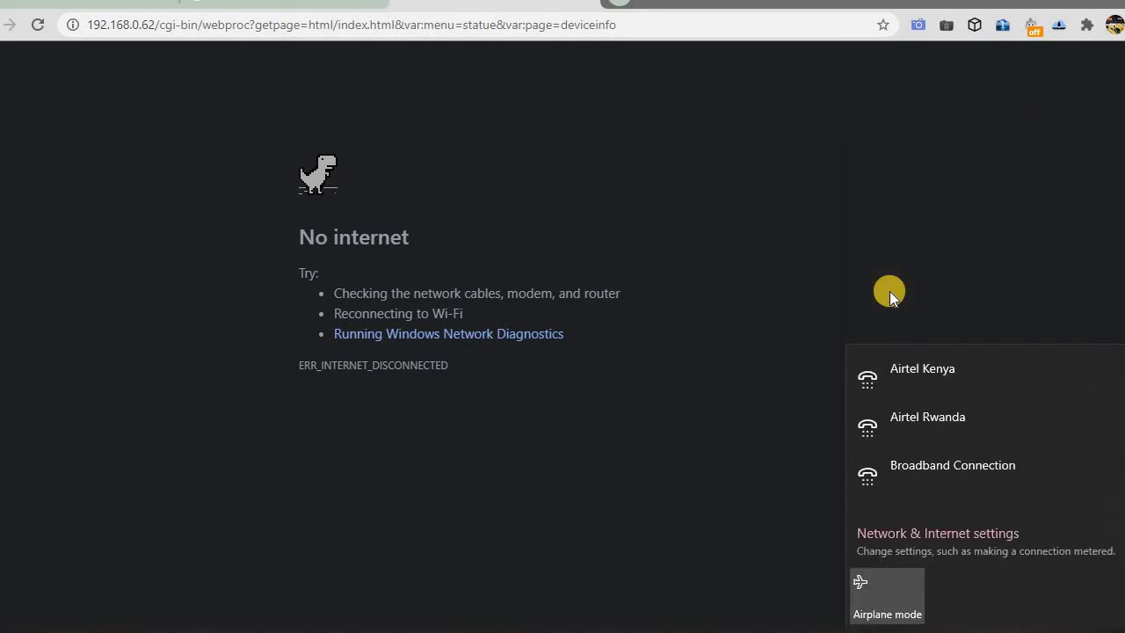
- Retry 5th Floor 1, dismiss the 'Can't connect' message, and switch to the Word report
{"action": "left_click", "coordinate": [739, 448]}
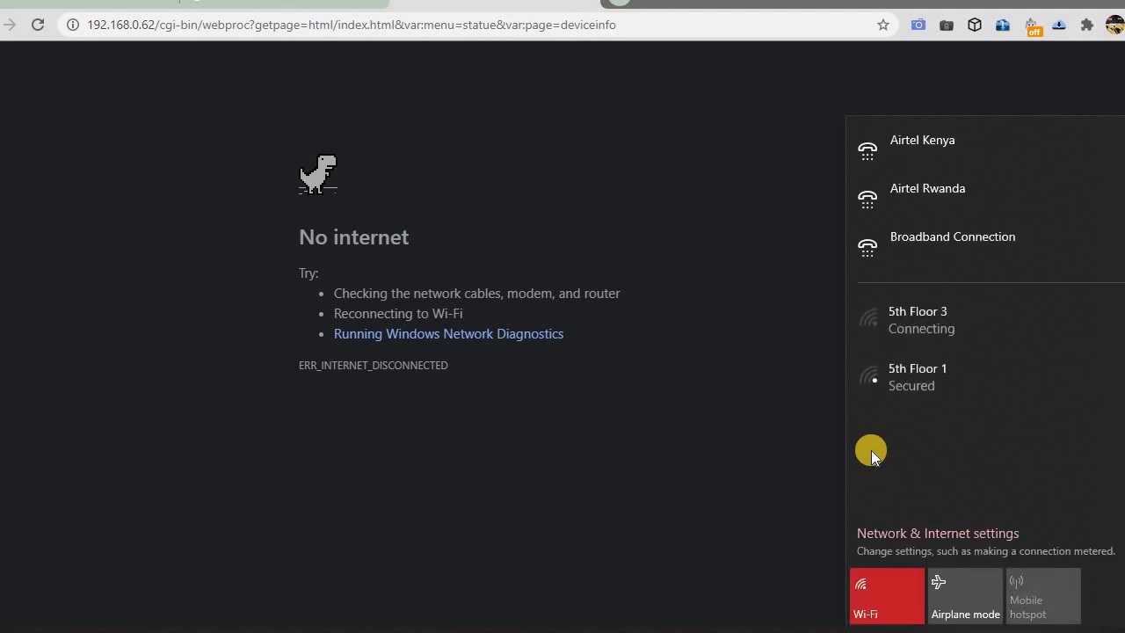
{"action": "left_click", "coordinate": [899, 369]}
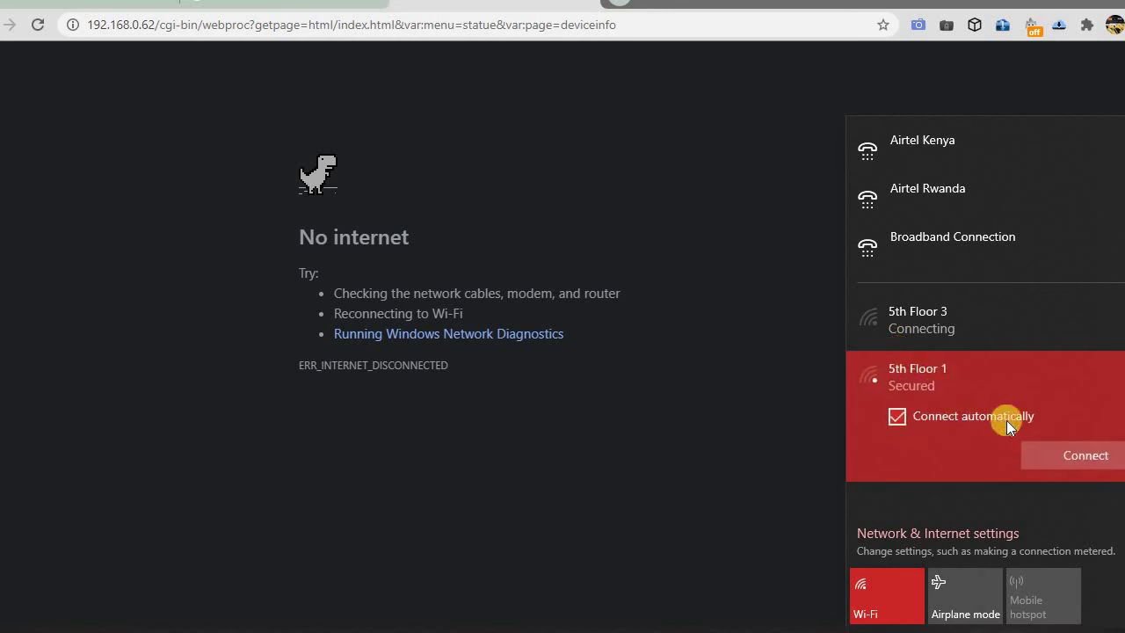
{"action": "left_click", "coordinate": [1066, 461]}
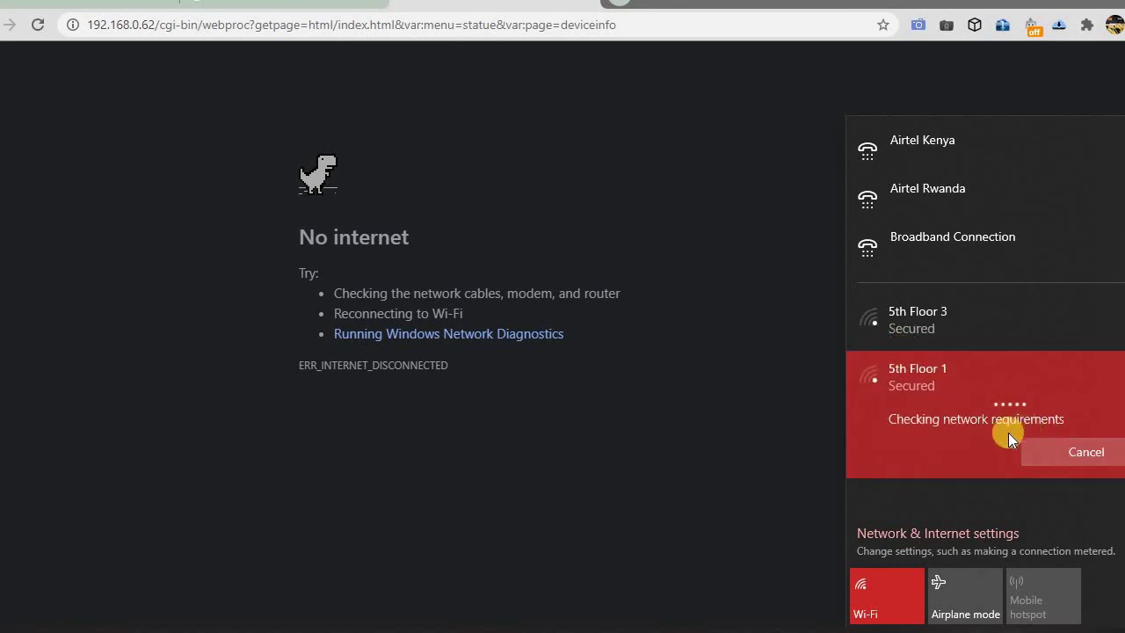
{"action": "left_click", "coordinate": [1045, 448]}
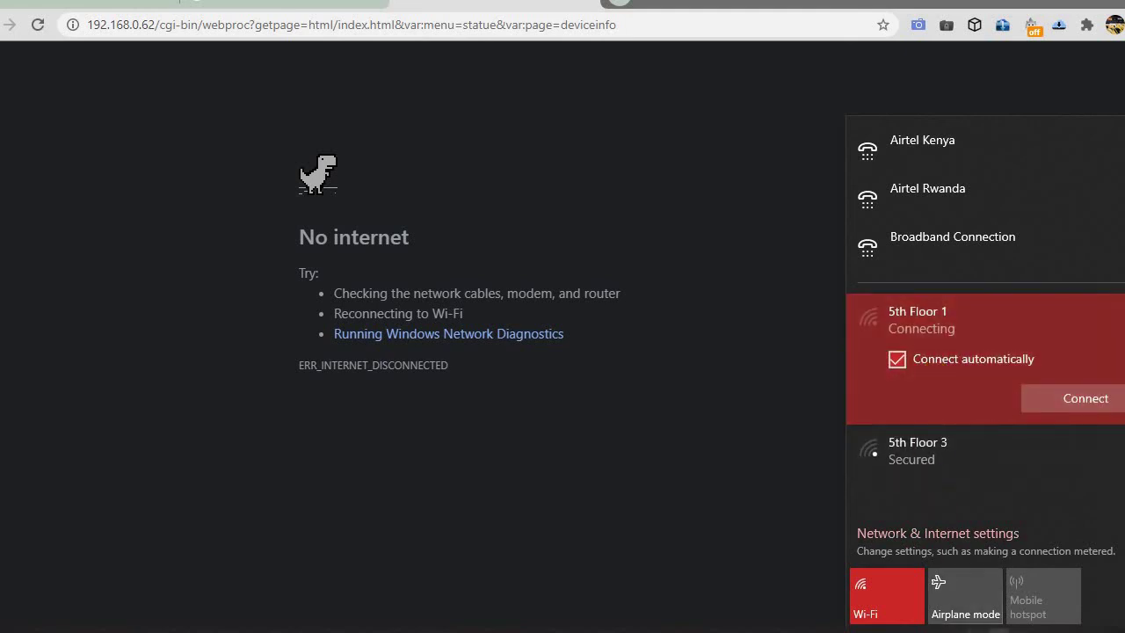
{"action": "left_click", "coordinate": [665, 271]}
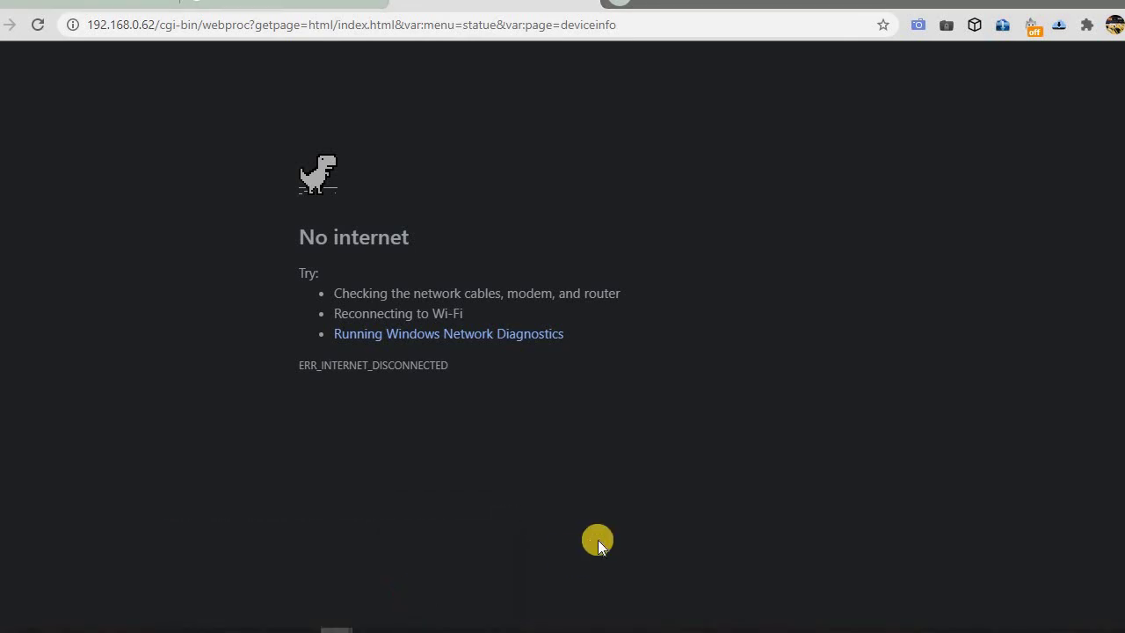
{"action": "key", "text": "alt+Tab"}
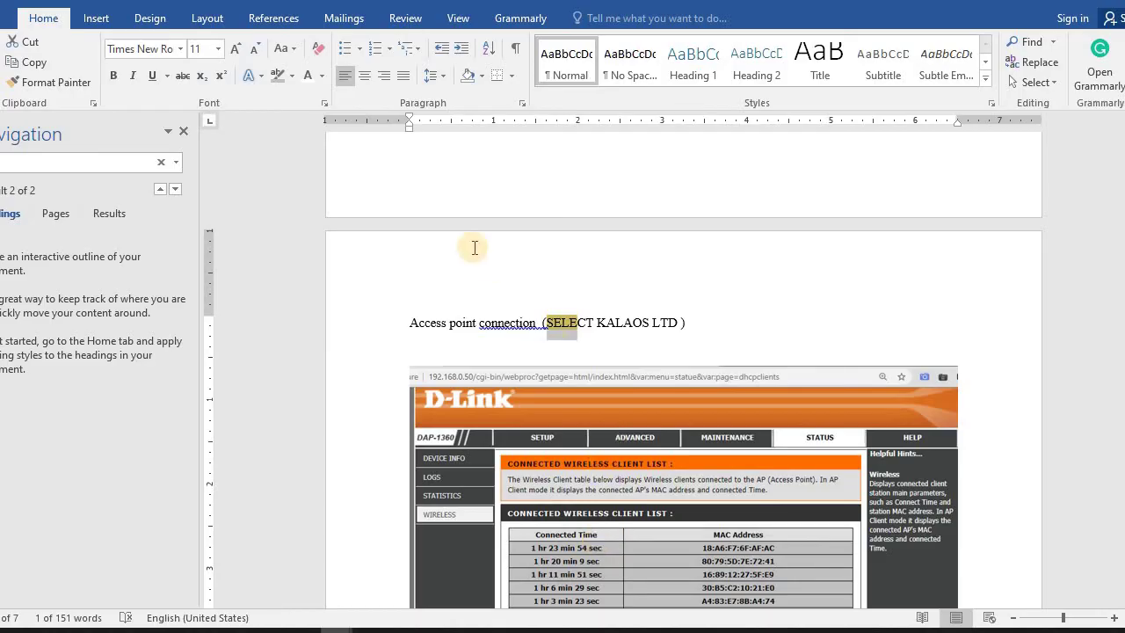